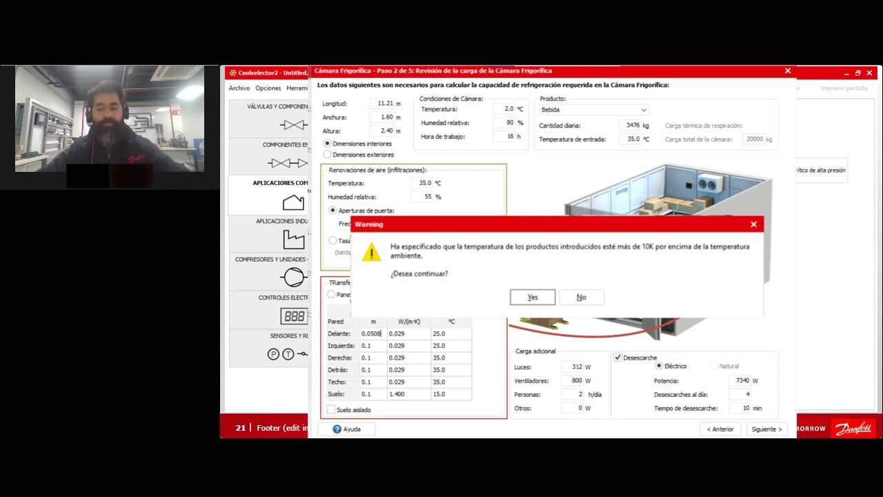
Accept the product temperature warning and configure the condensing unit with region South America, range Optyma Slim pack and refrigerant R404A.
key(Right)
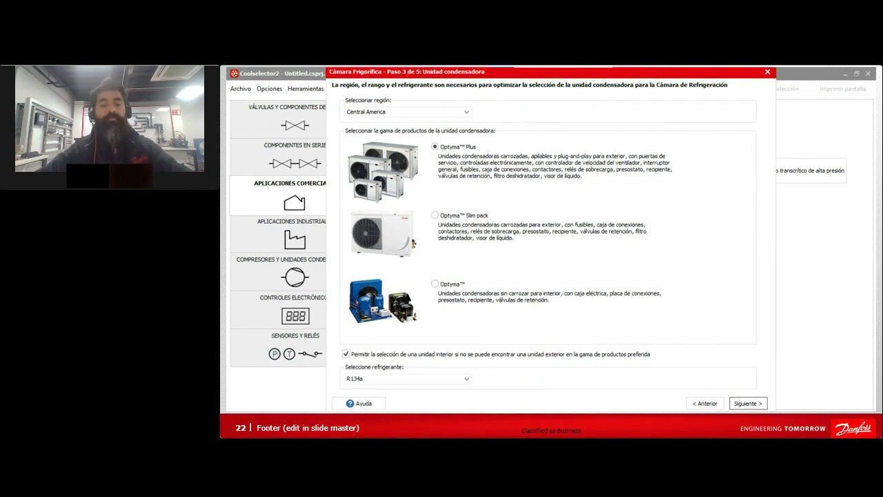
key(Right)
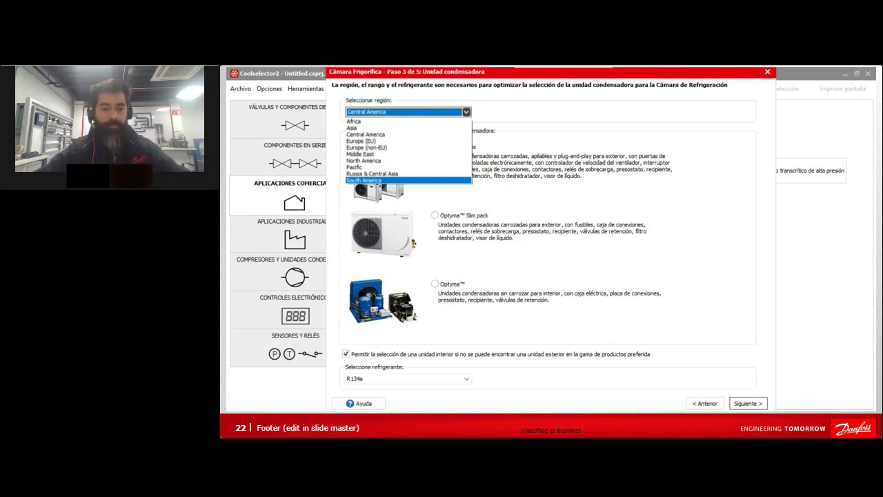
key(Right)
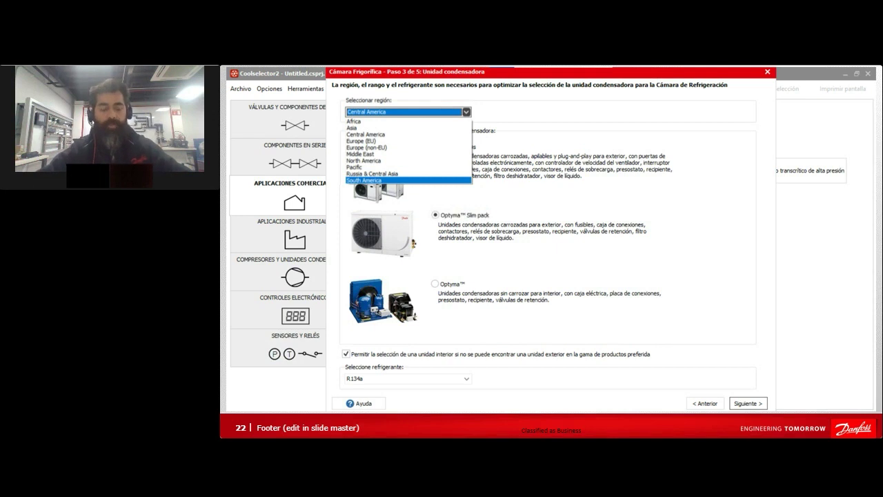
click(407, 378)
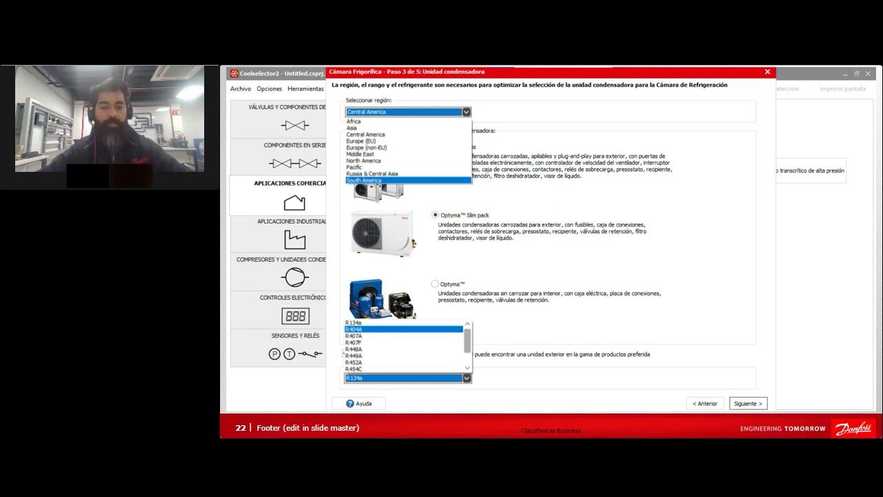
key(Right)
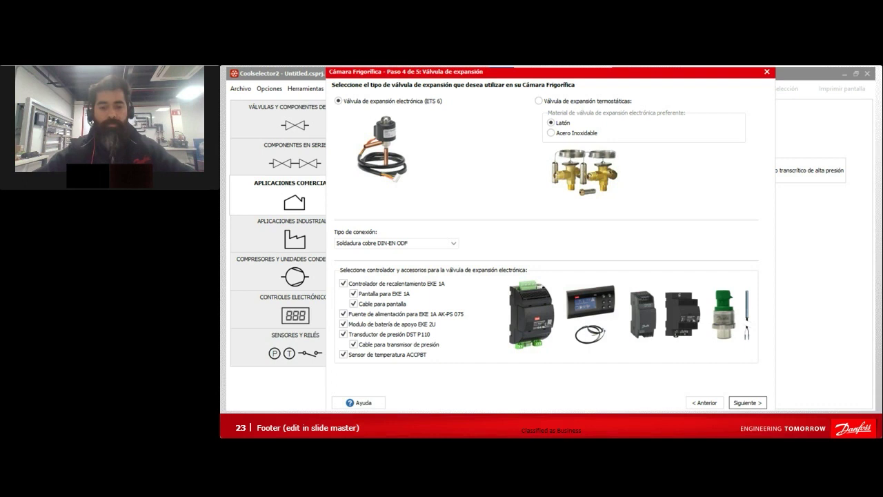
Choose thermostatic expansion valves for the cold room, review their connection type and run the component selection.
click(539, 101)
click(454, 243)
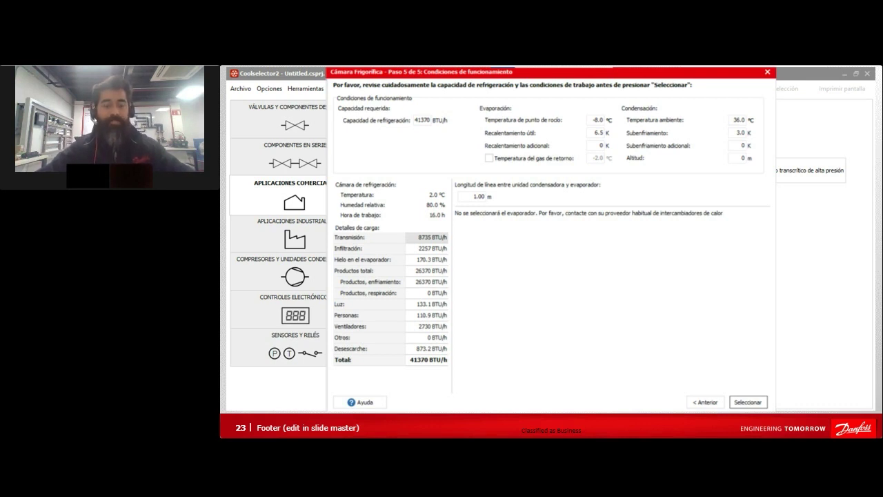
key(Right)
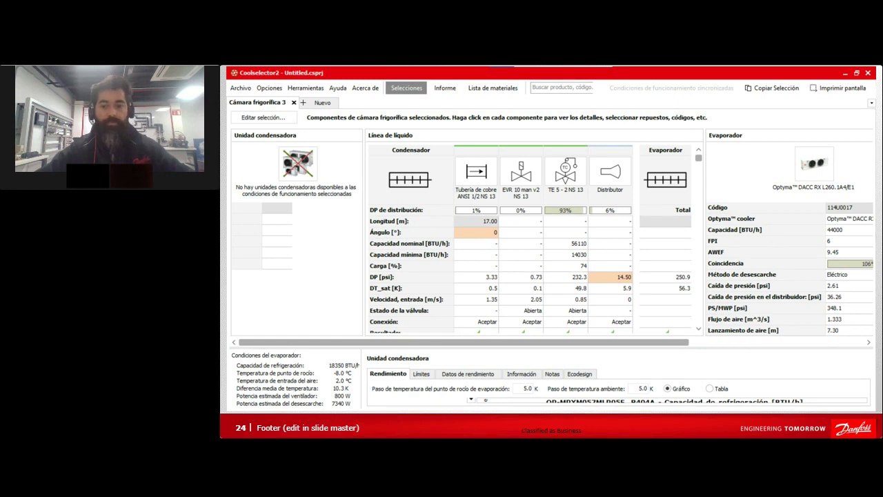
Rerun the cold room assistant with a manually defined thermal load and switch the heat transfer data to custom panels.
click(264, 118)
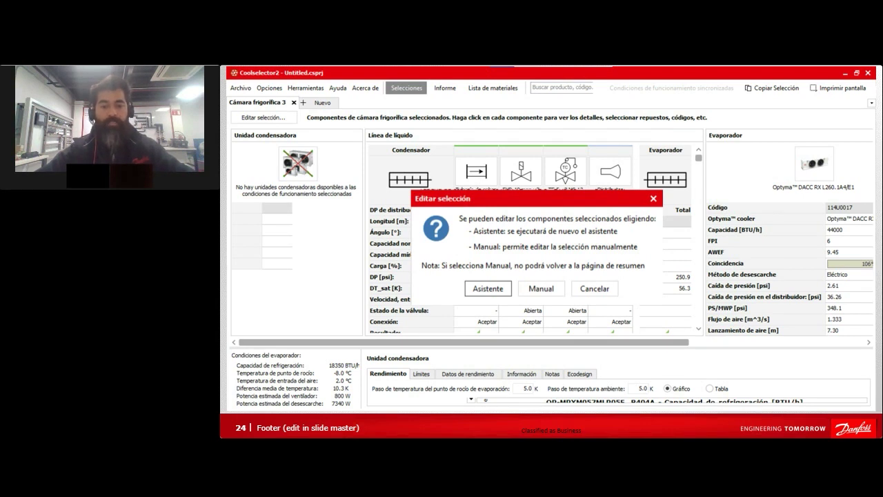
click(487, 291)
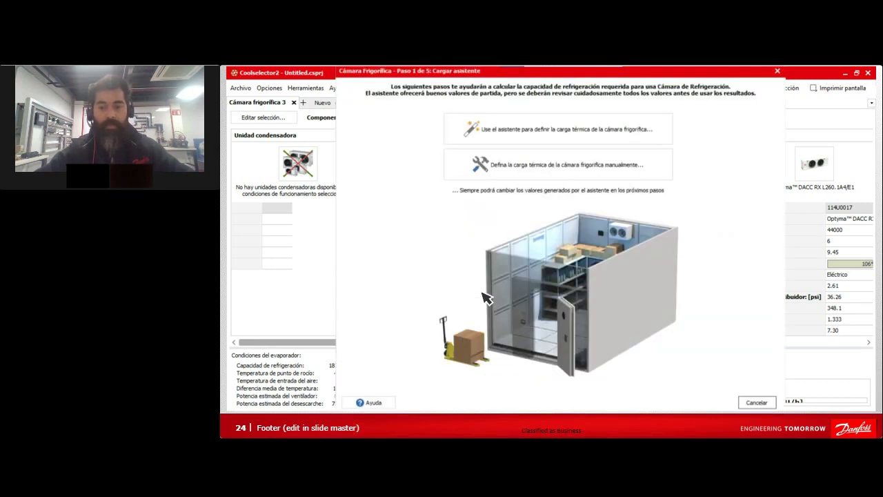
click(597, 174)
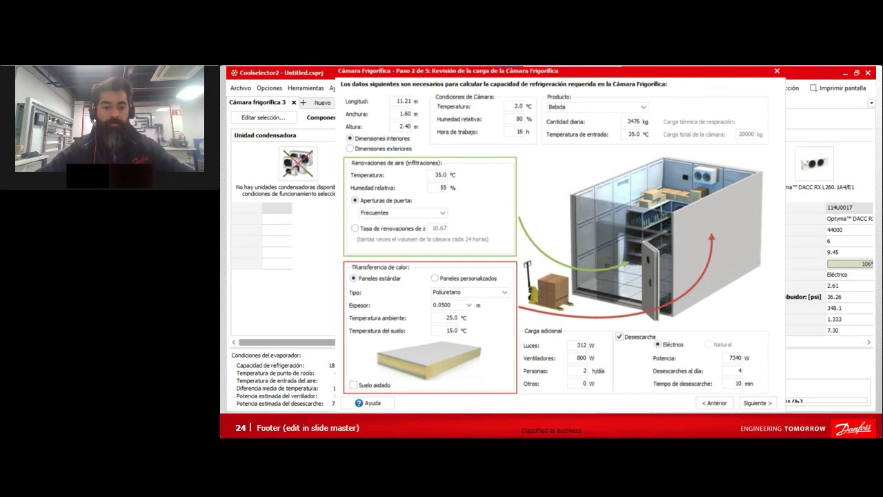
click(434, 278)
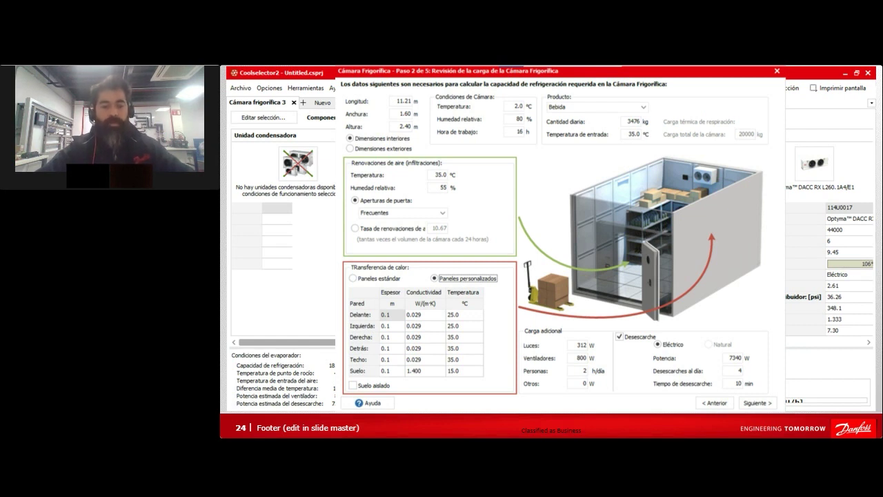
Switch the selection to manual editing and select evaporator Optyma DACC RX L186.1A4/E1 for 20700 BTU/h, -7.0 °C evaporation and 50.0 °C condensation.
key(Right)
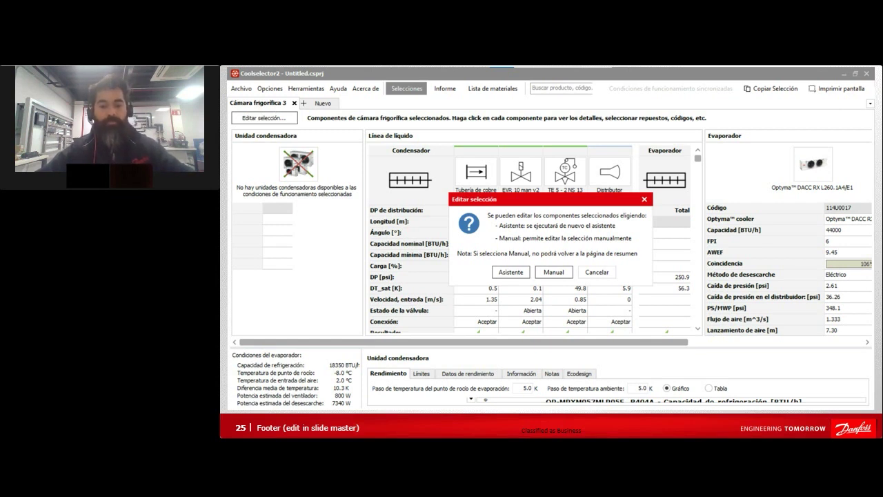
click(554, 272)
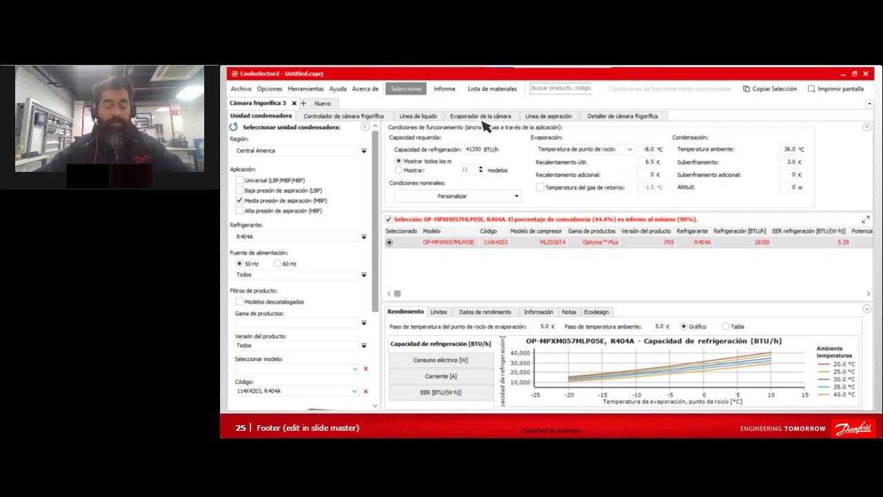
click(485, 125)
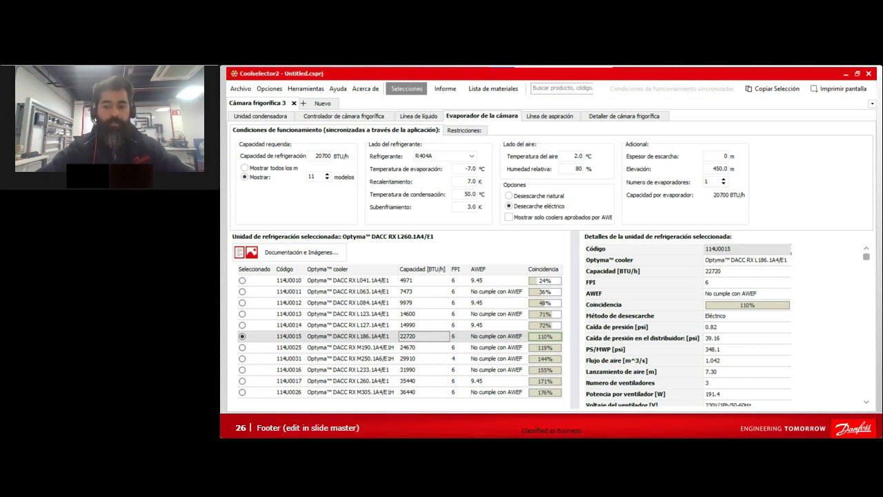
Configure the condensing unit for 22720 BTU/h, 38.0 °C ambient, 60 Hz and 200 - 230 V 3 ph, and select model OP-HJZ040D40Q.
key(Left)
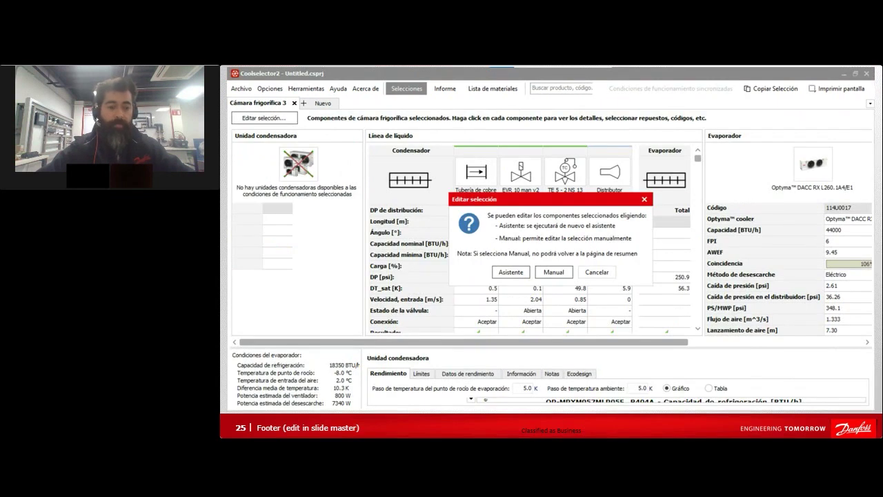
key(Left)
key(Right)
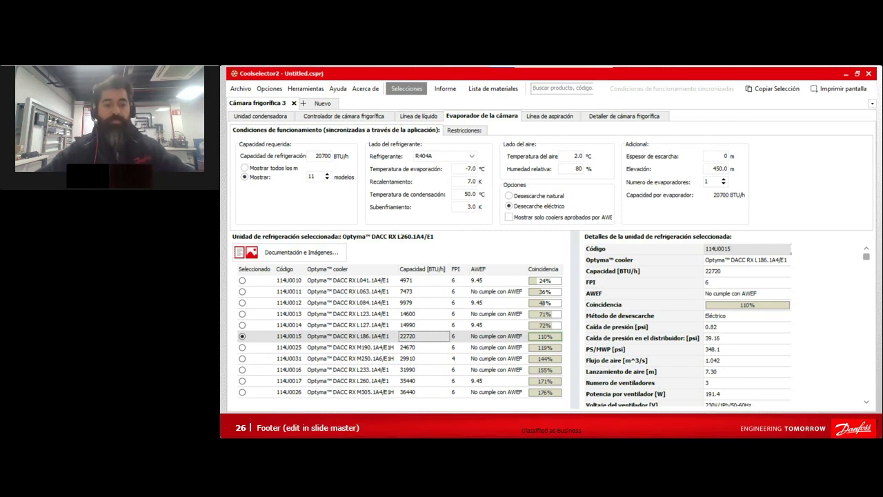
key(Right)
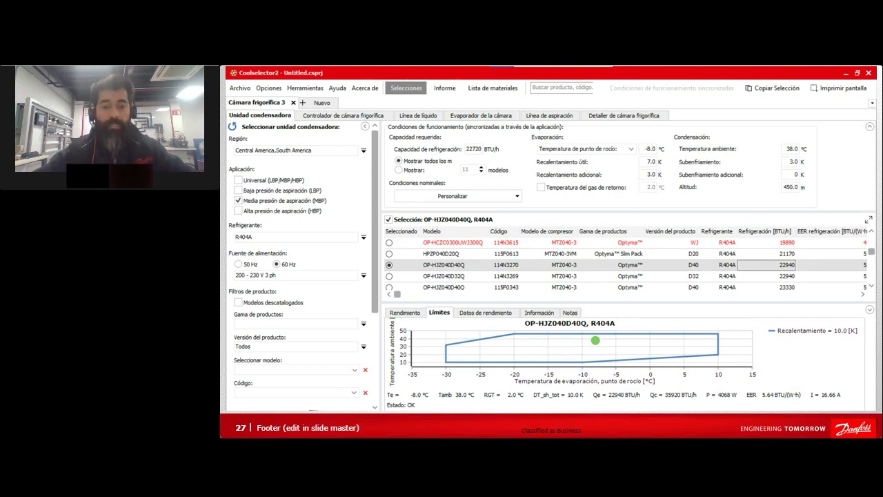
Build the suction line with Soldadura cobre ANSI connections at ANSI 7/8", adding elbows, reducers, an expander and 6 m and 11 m copper pipes.
key(Right)
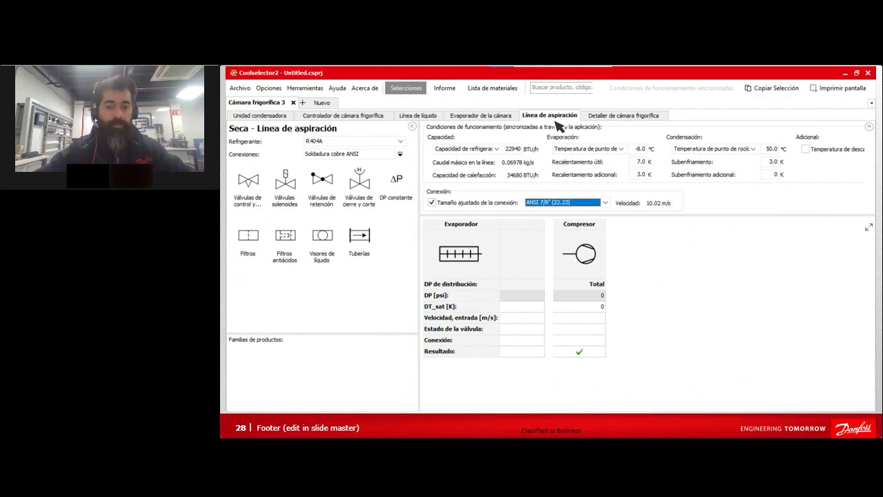
click(382, 158)
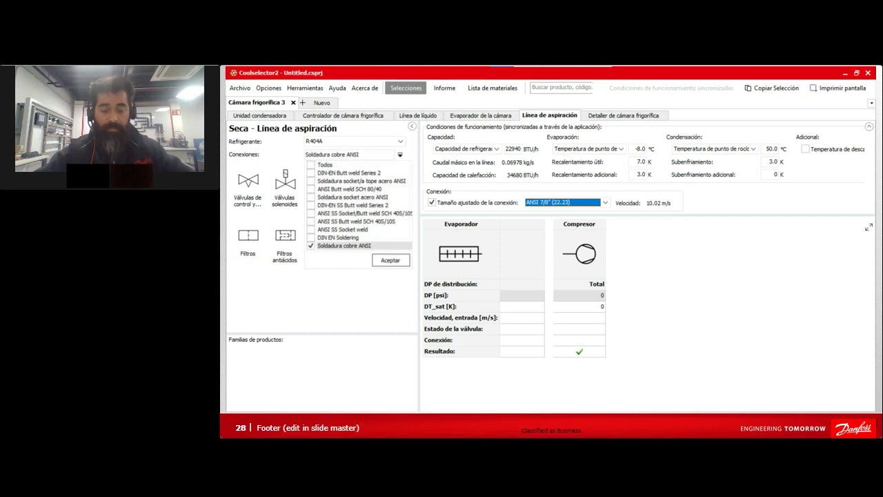
click(605, 203)
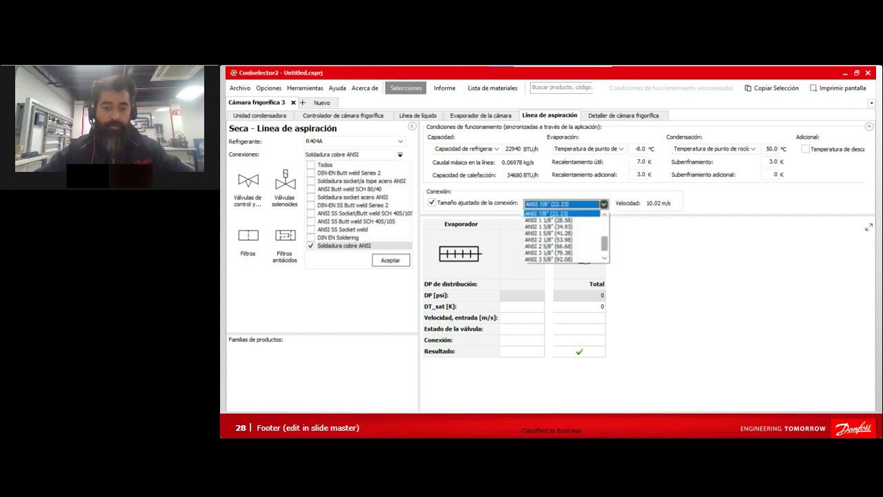
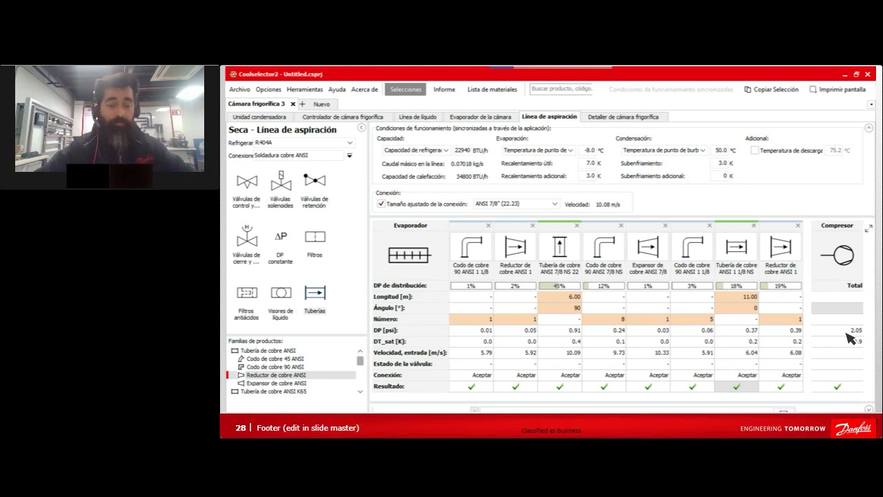
Set the liquid line's connections to Soldadura cobre ANSI and its condensation to a bubble-point temperature of 50.0 °C, and open the connection sizes.
key(Right)
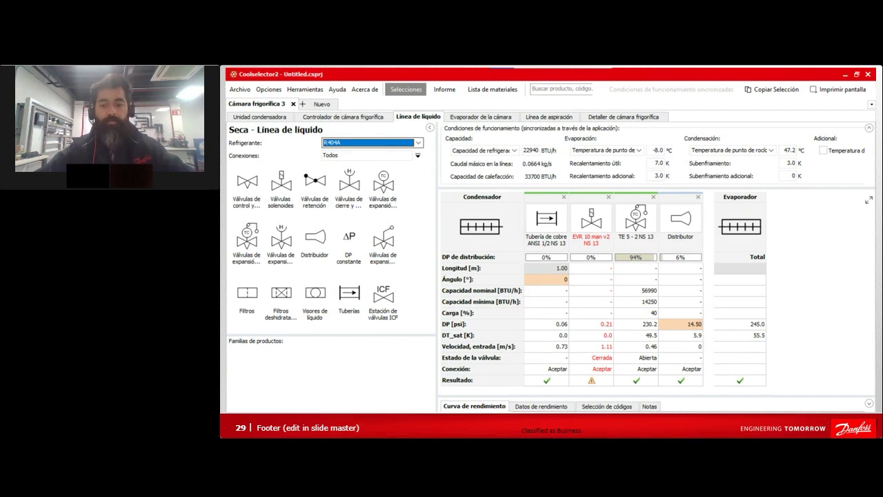
key(Right)
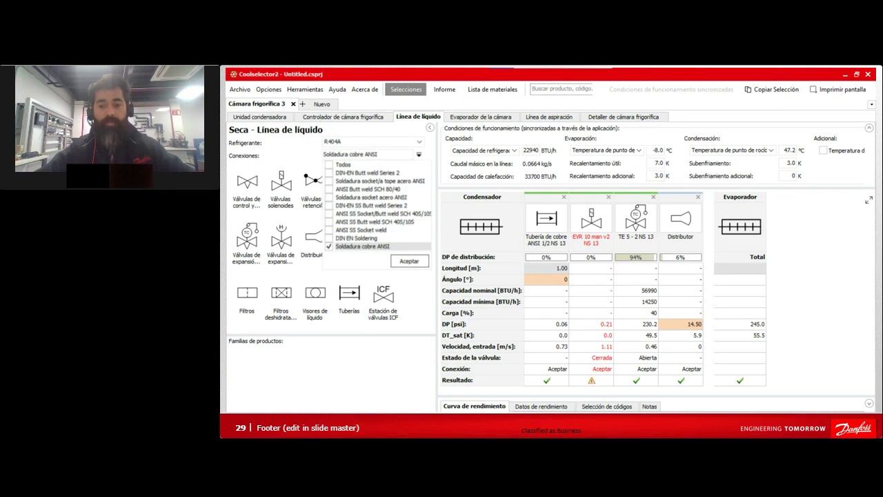
key(Right)
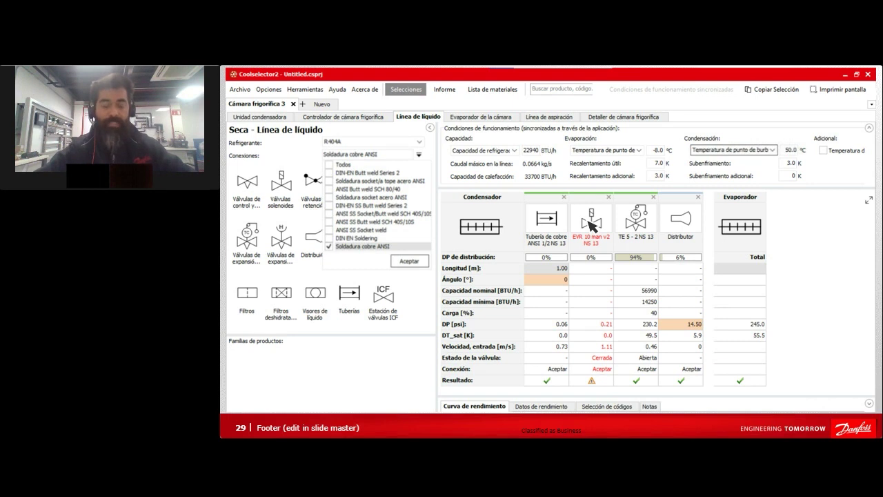
key(Right)
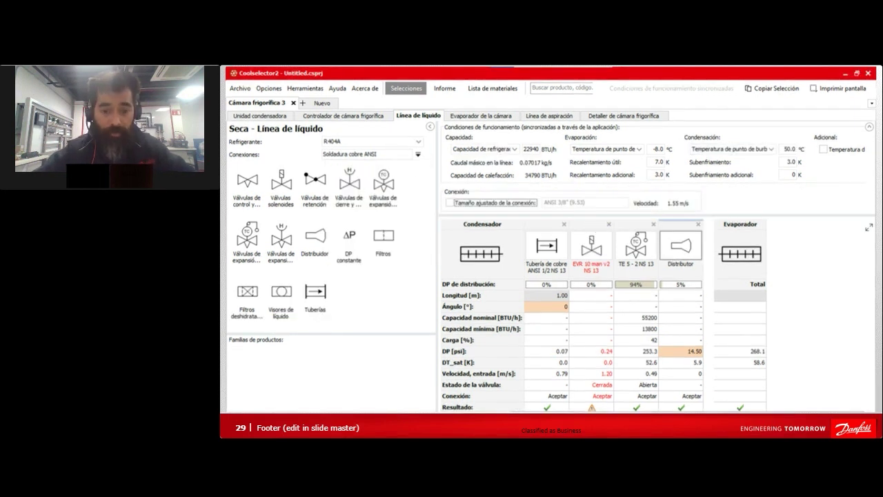
key(Right)
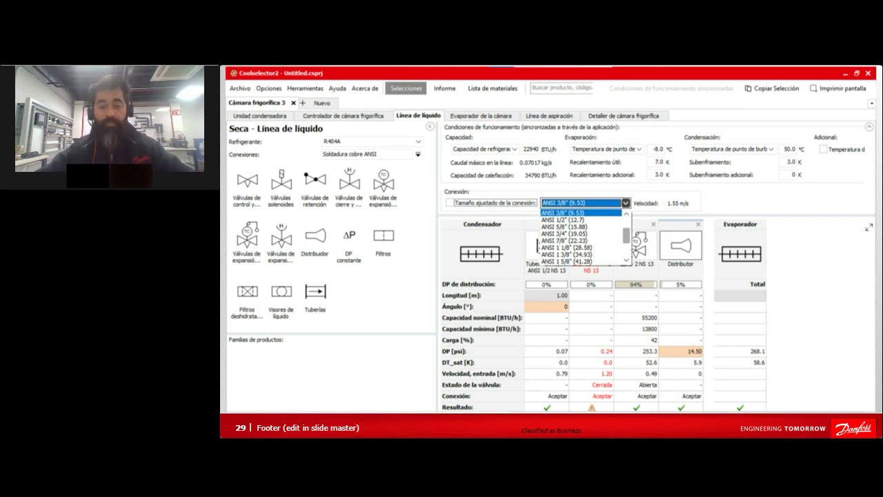
Build the ANSI 1/2" liquid line with DCL 084 drier, SGP 12s sight glass, copper piping, EVR 6 valve, reducer, T2-4 valve and distributor.
key(Right)
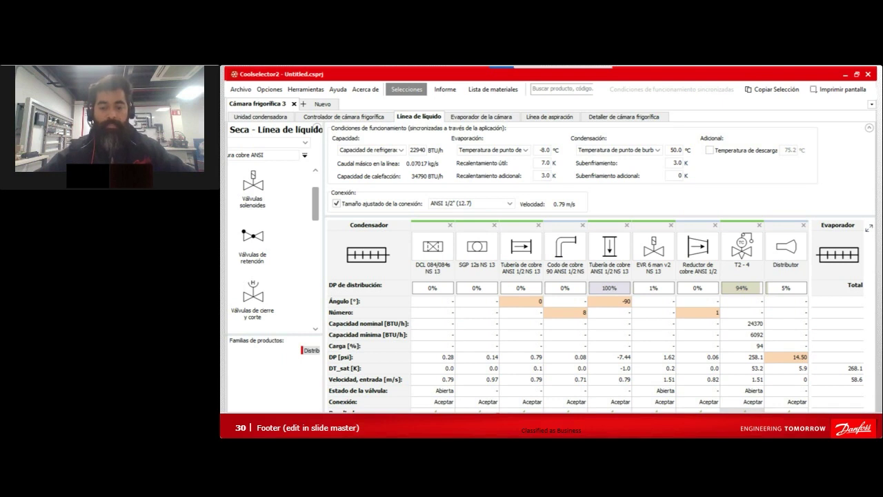
key(Right)
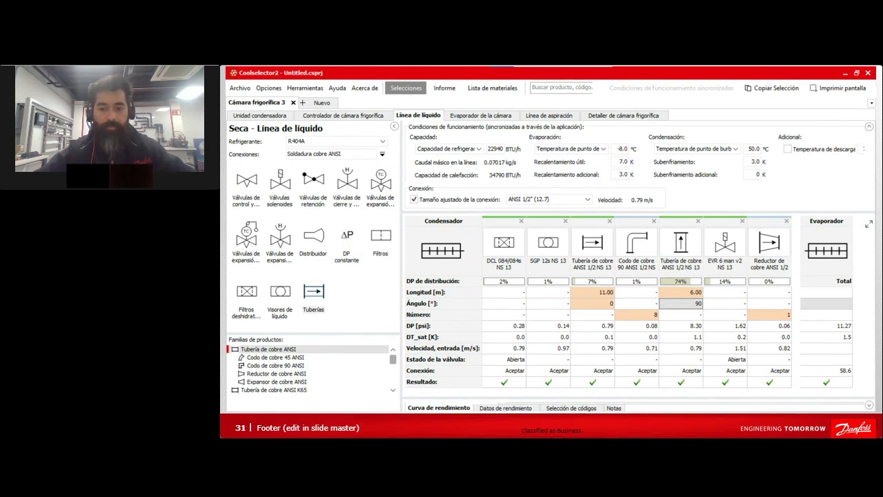
key(Left)
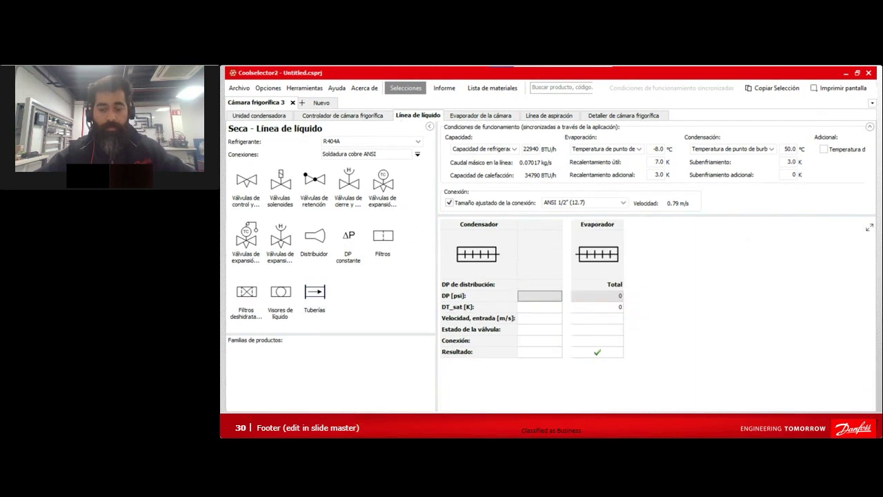
key(Right)
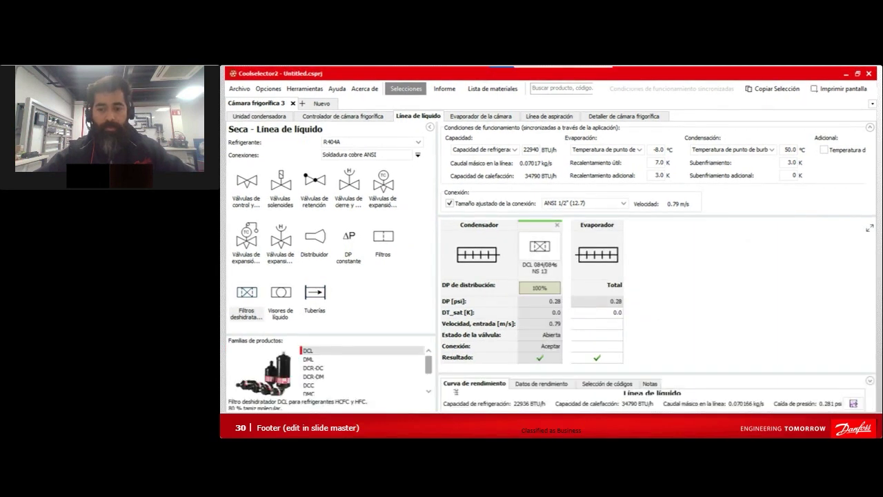
key(Right)
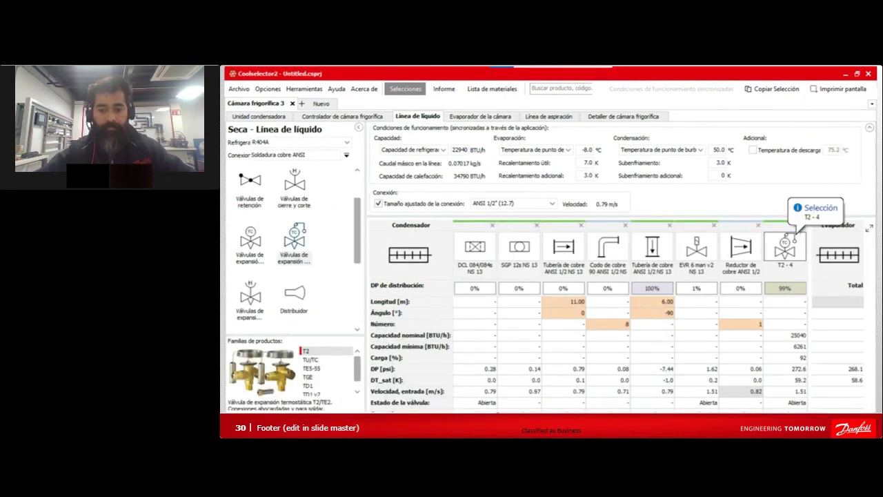
key(Right)
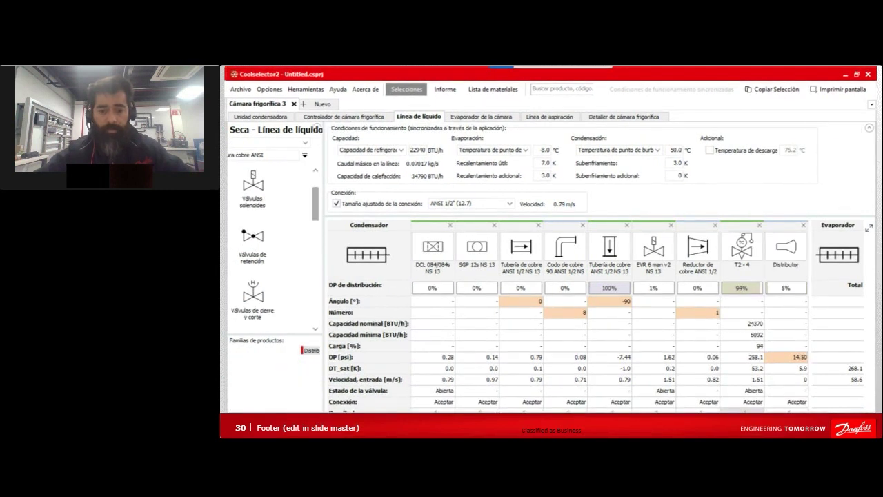
Set the liquid line's vertical pipe to 90°, capacity to 20700 BTU/h and evaporation to -7.0 °C, add a T2-4 valve and enlarge the component table.
key(Right)
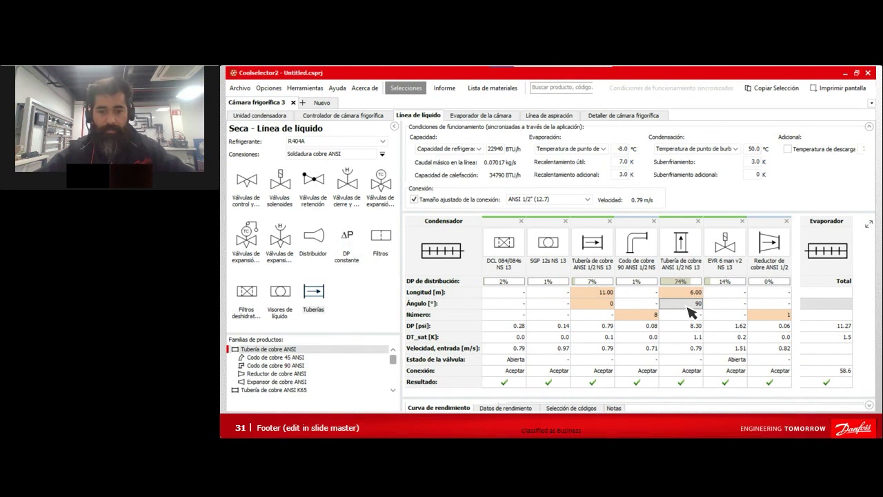
key(Right)
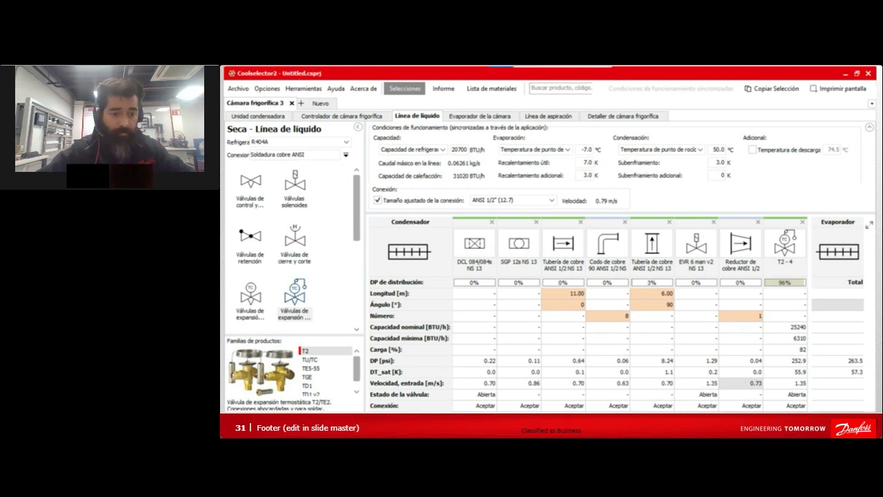
click(869, 225)
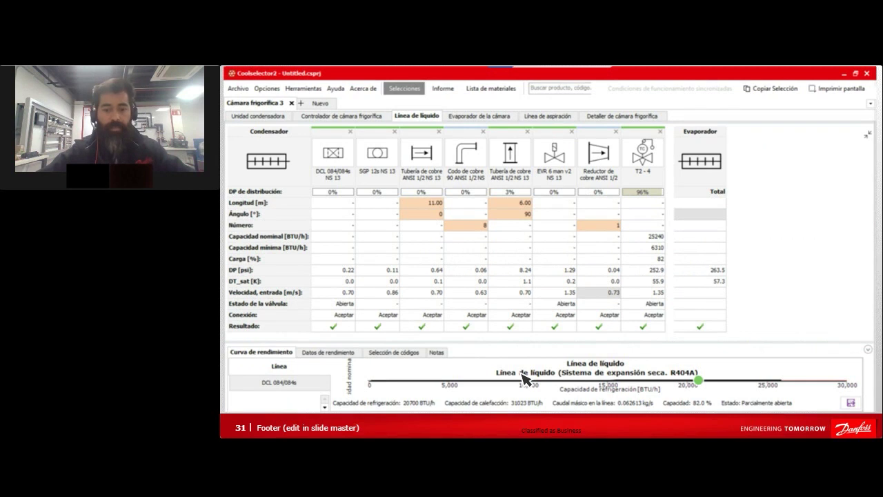
Choose code 032L7144 for the liquid line's EVR 6 valve and codes 068Z3521 and 068-2094 for the T2-4 valve and orifice.
click(396, 354)
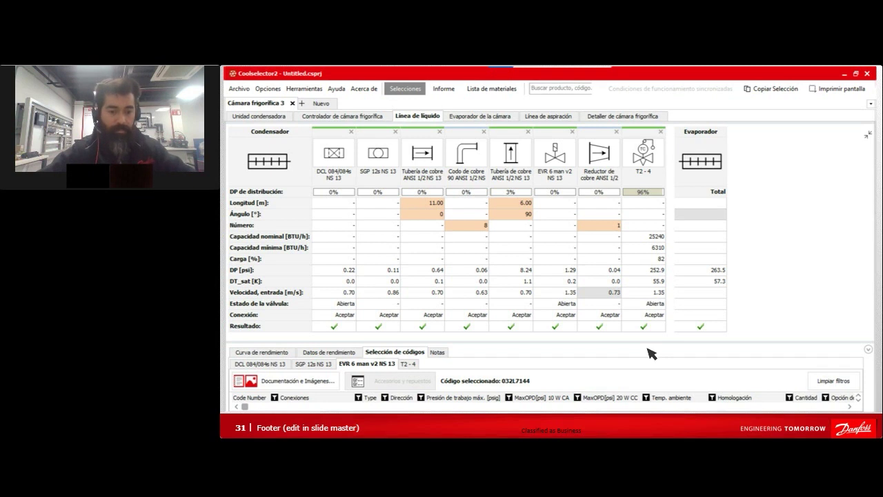
key(Right)
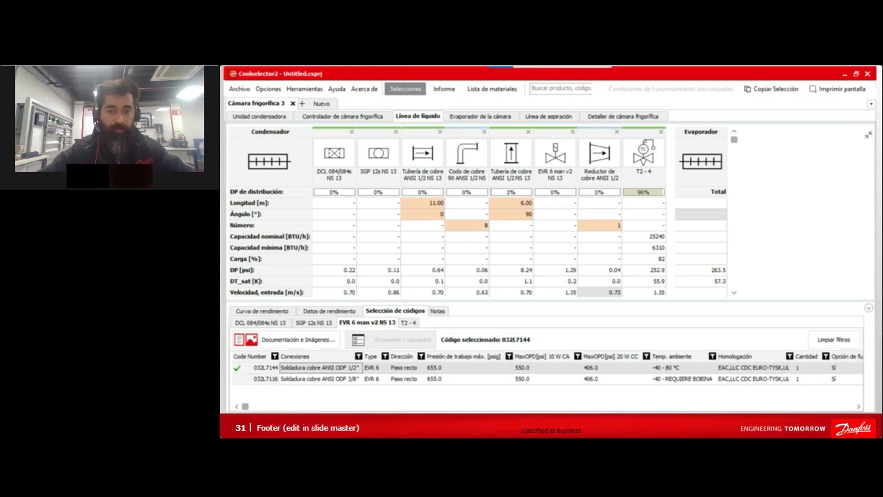
click(408, 322)
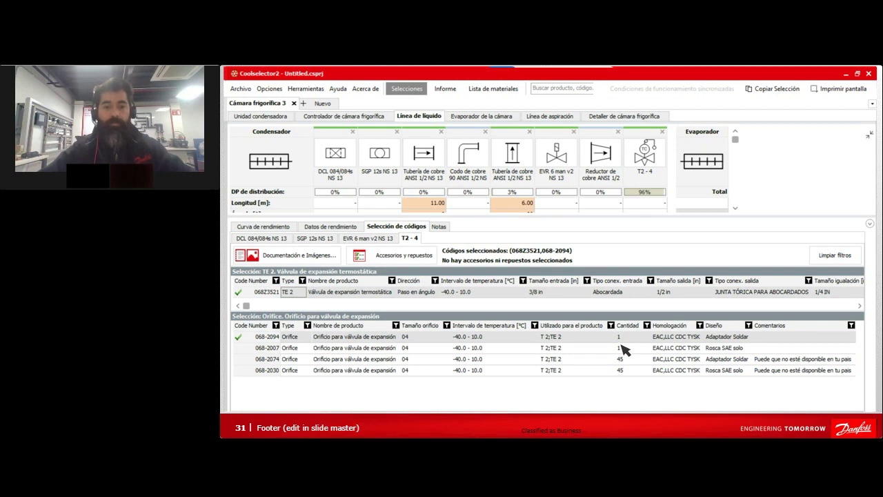
Generate the project report titled Webinar CoolSelector2 with the comment Introducción, and export the bill of materials including piping to Excel.
key(Right)
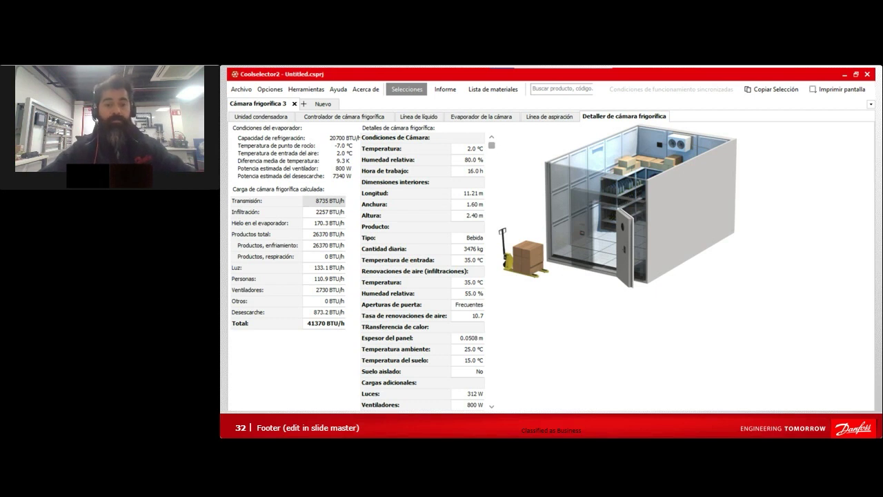
key(Right)
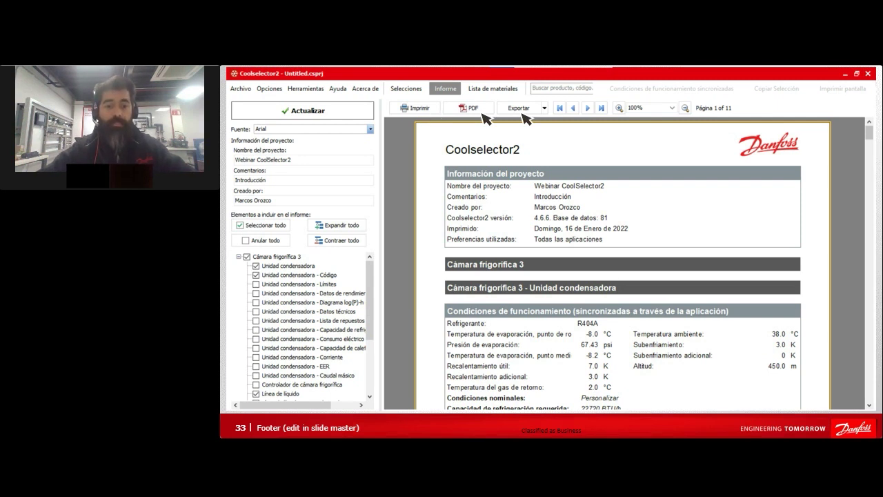
key(Right)
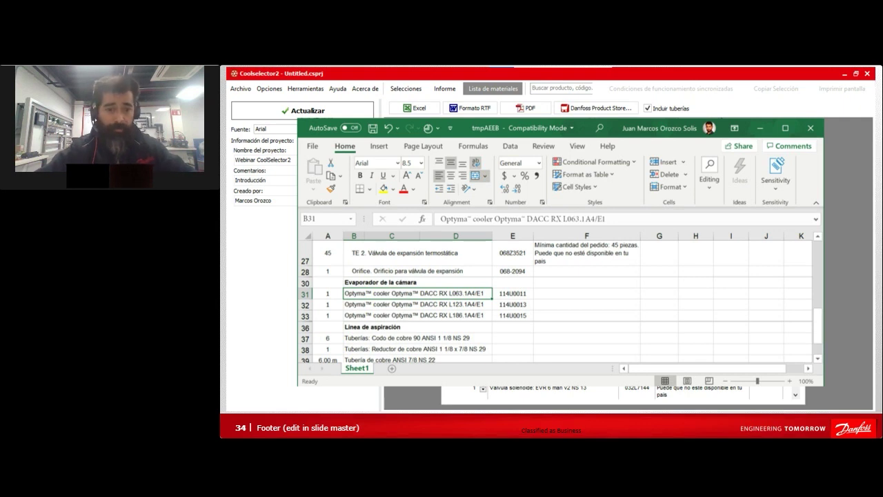
Return to the selections, open the page for a new selection, and save the project as Webinar on the Desktop.
key(Right)
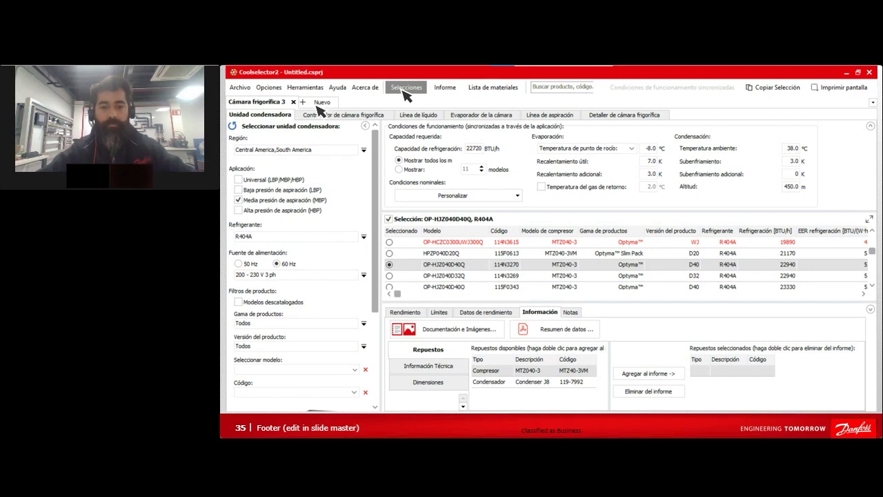
click(320, 109)
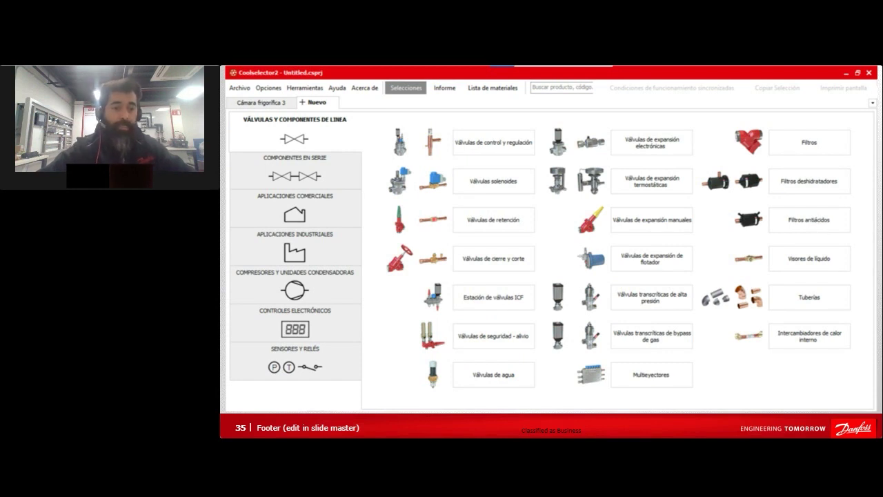
click(239, 88)
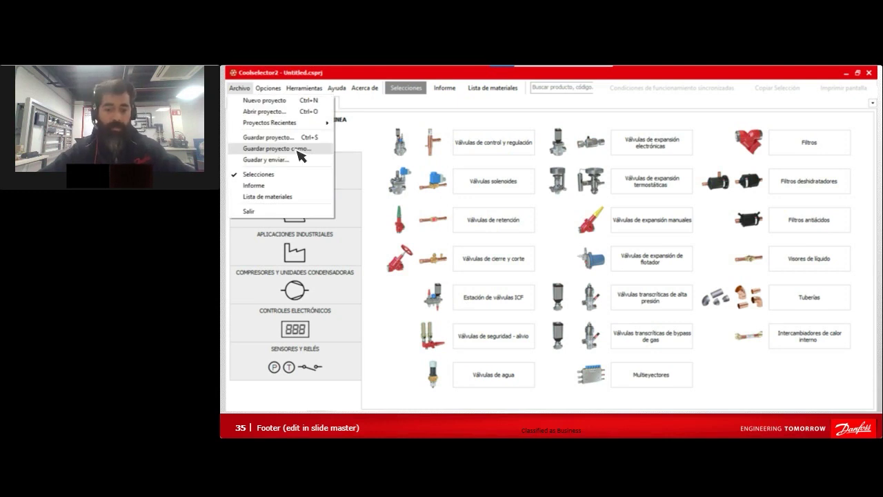
click(301, 153)
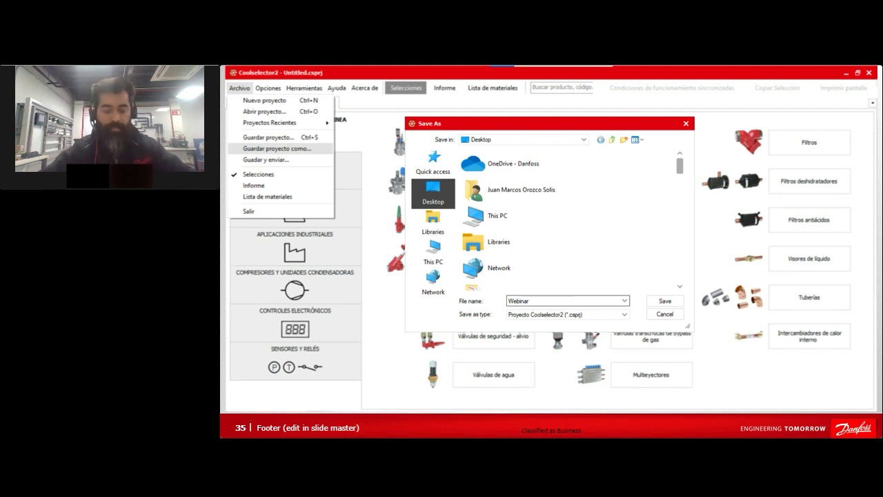
key(Right)
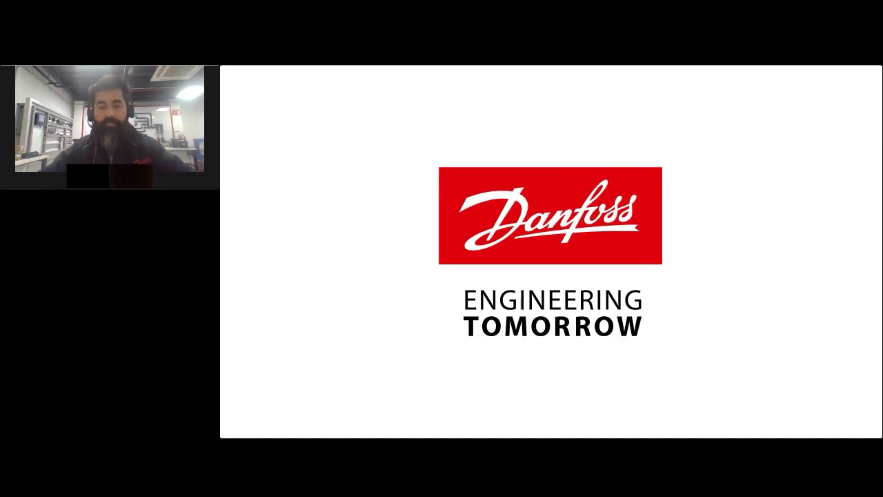